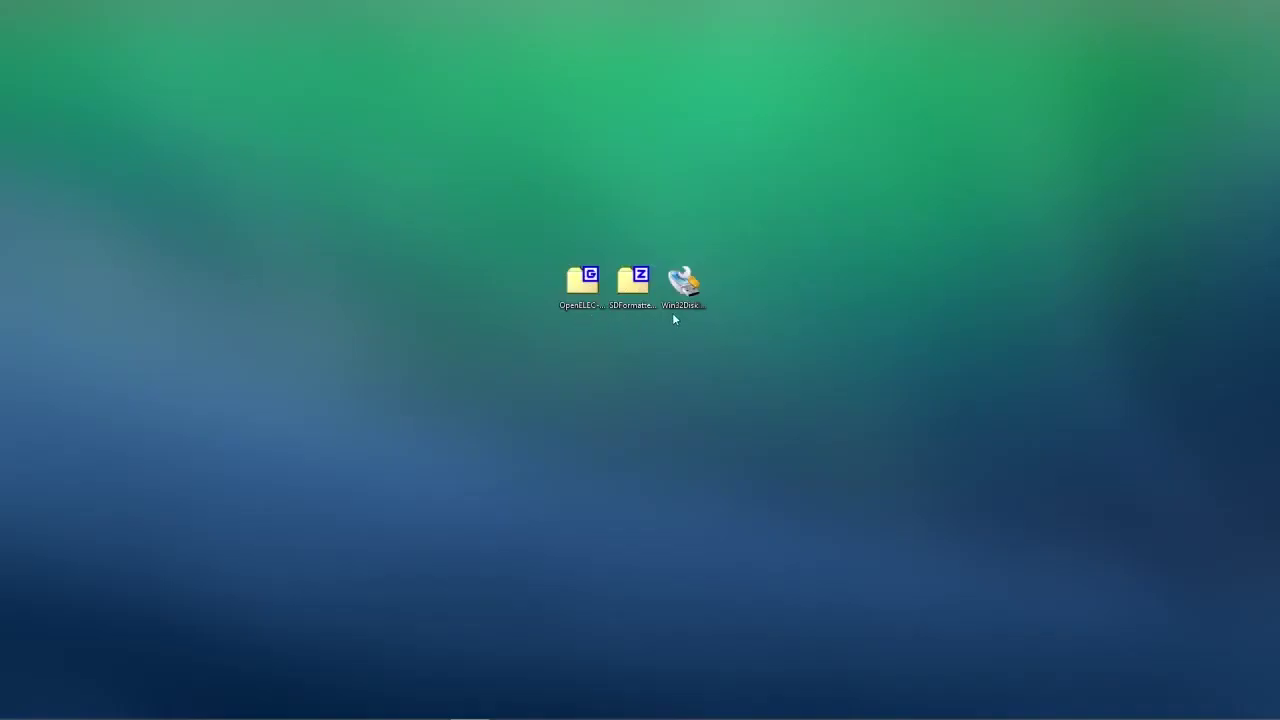
Extract the OpenELEC image from its archive onto the desktop and put the archive window away.
{"action": "double_click", "coordinate": [584, 294]}
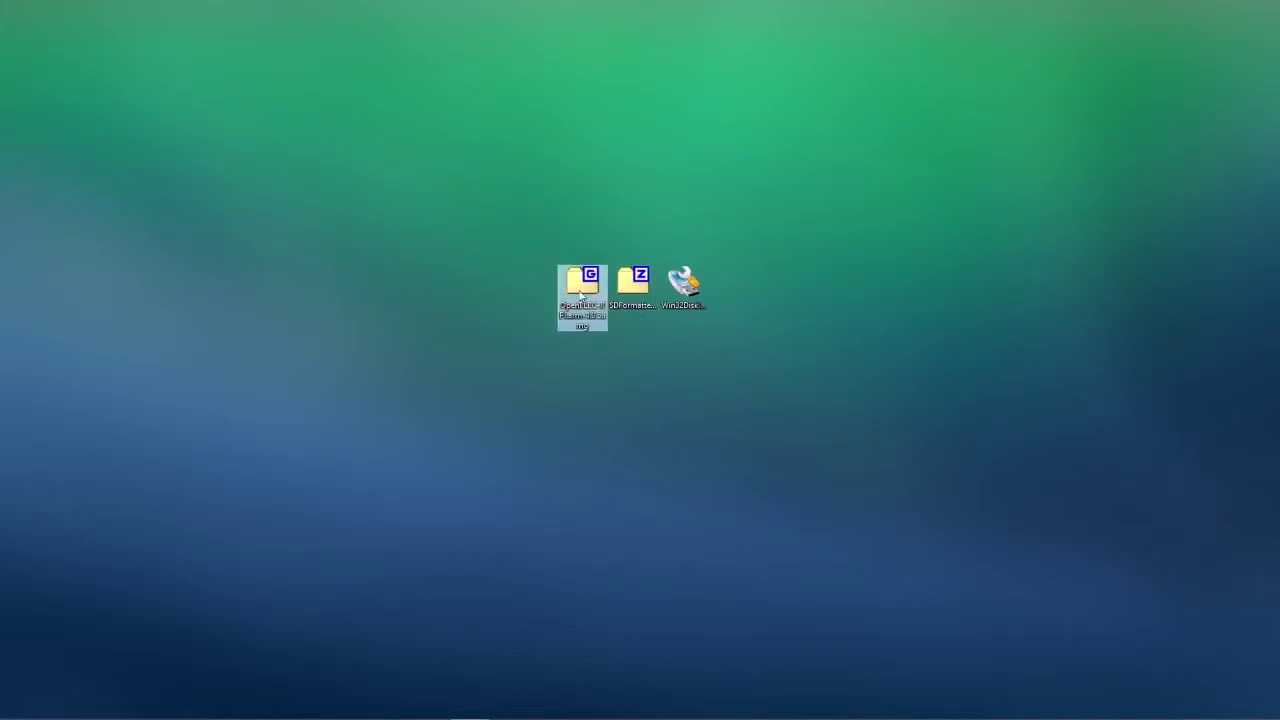
{"action": "left_click_drag", "start_coordinate": [752, 376], "coordinate": [573, 347]}
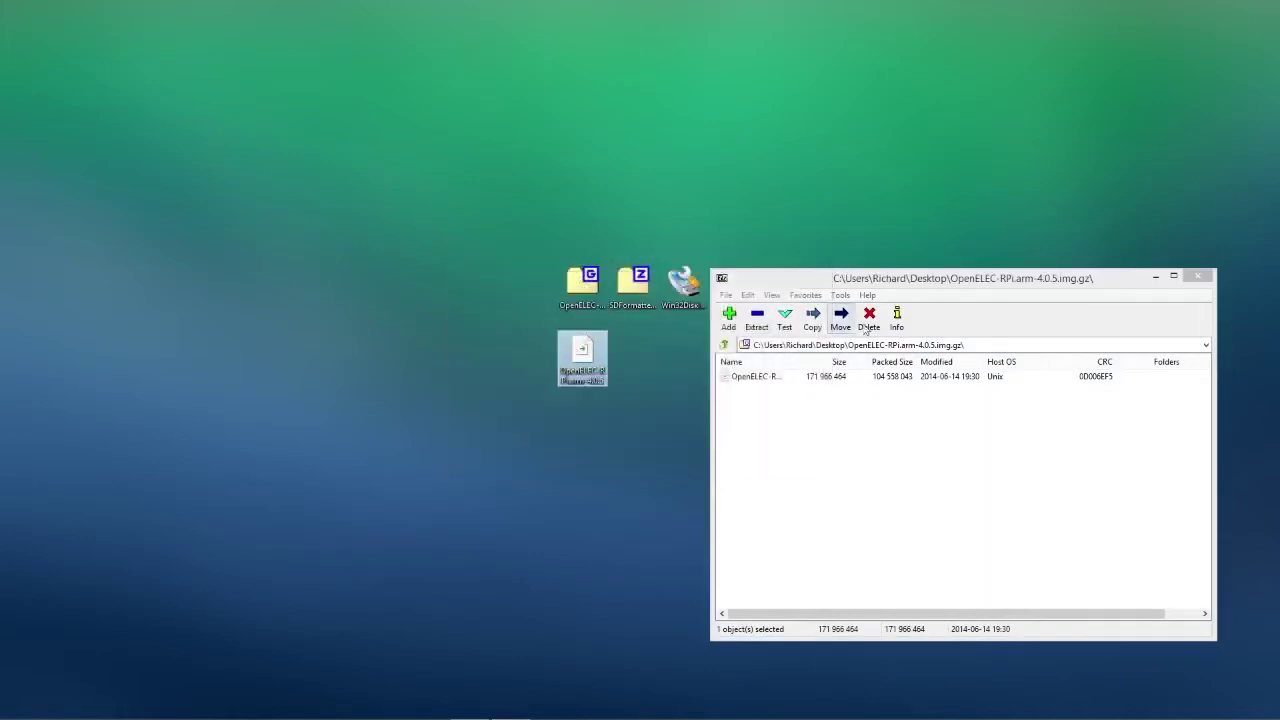
{"action": "left_click", "coordinate": [1157, 279]}
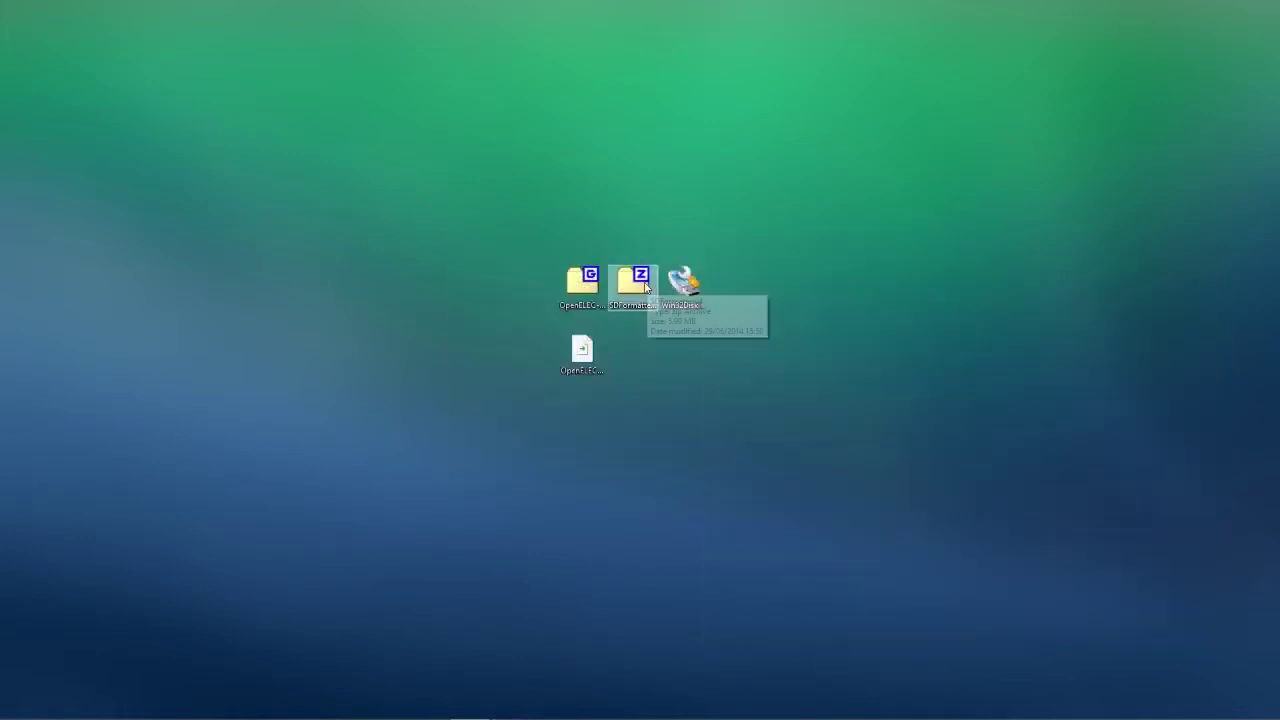
Extract SDFormatter's setup.exe onto the desktop and close its archive.
{"action": "double_click", "coordinate": [646, 287]}
{"action": "left_click_drag", "start_coordinate": [740, 376], "coordinate": [635, 350]}
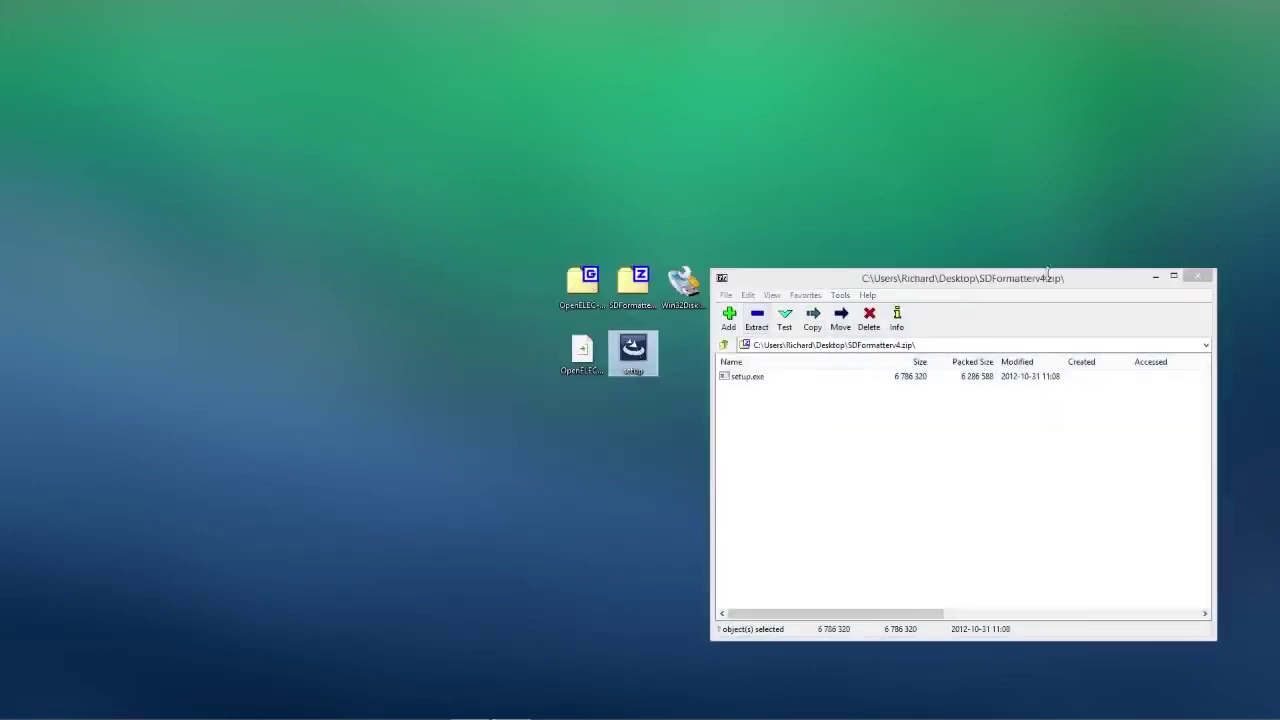
{"action": "left_click", "coordinate": [1196, 277]}
Install SDFormatter with the InstallShield Wizard defaults and place its shortcut below the setup file.
{"action": "double_click", "coordinate": [633, 350]}
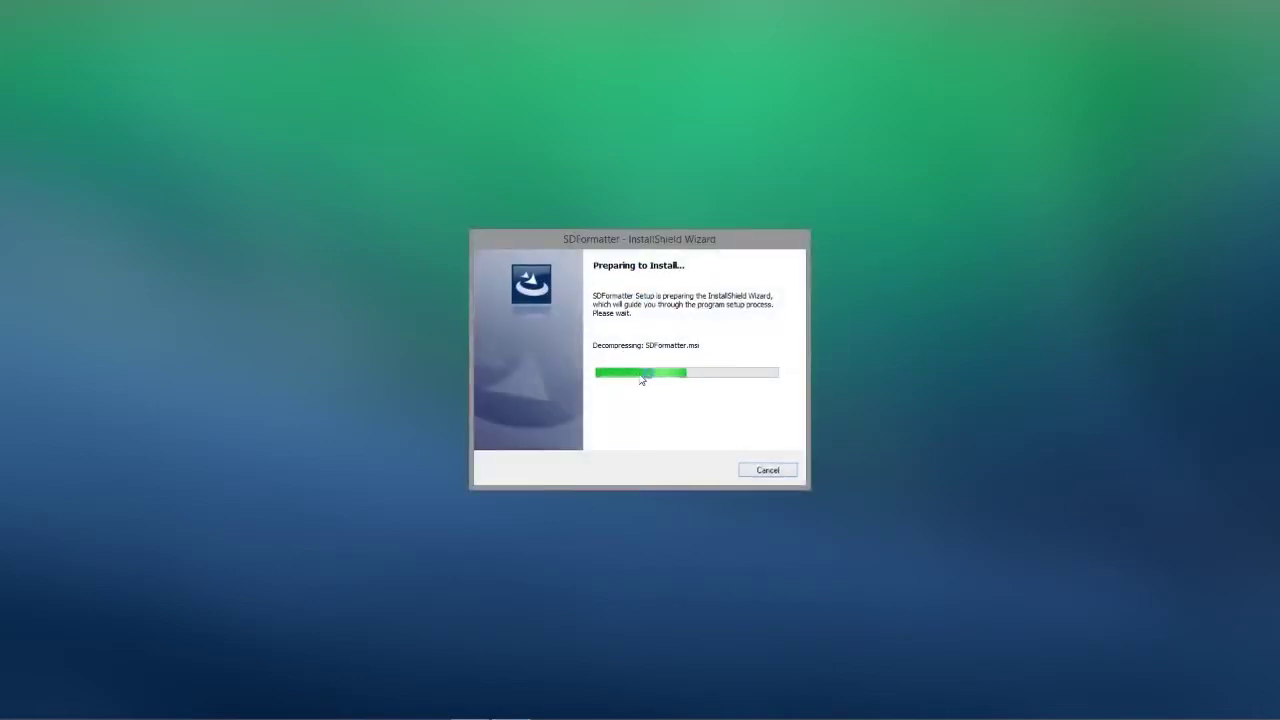
{"action": "left_click", "coordinate": [689, 476]}
{"action": "left_click", "coordinate": [693, 475]}
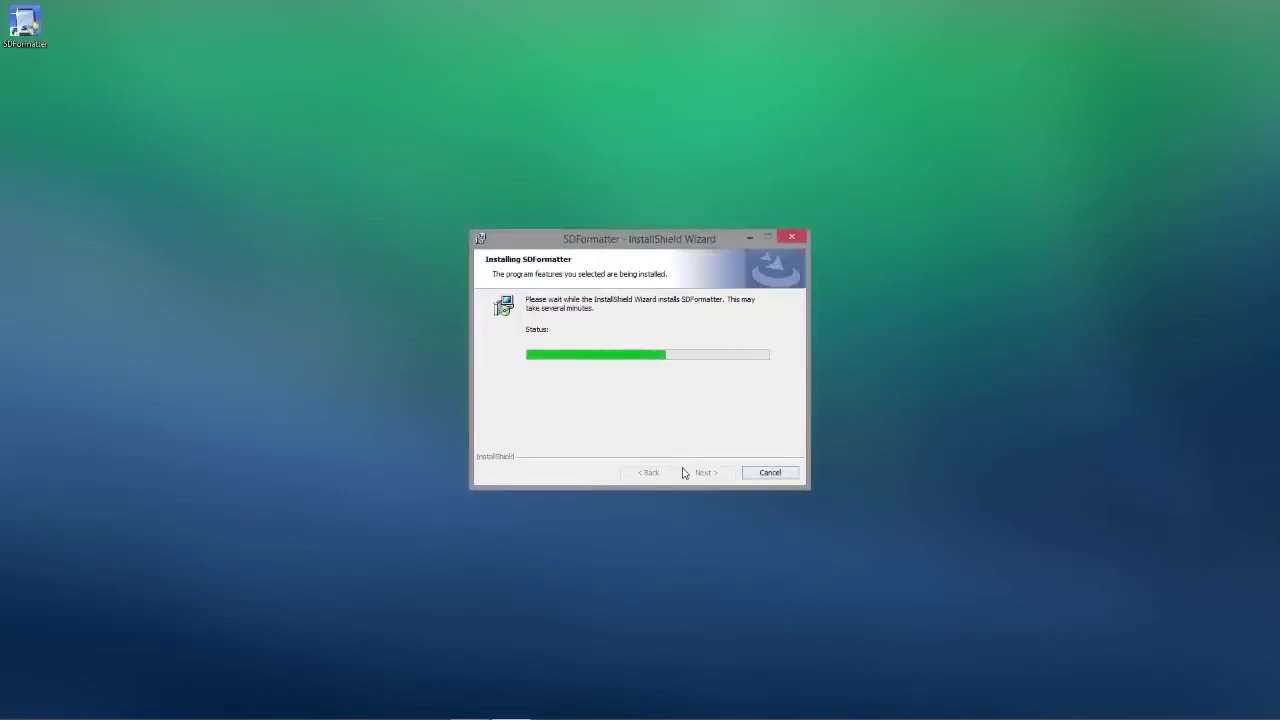
{"action": "left_click", "coordinate": [694, 471]}
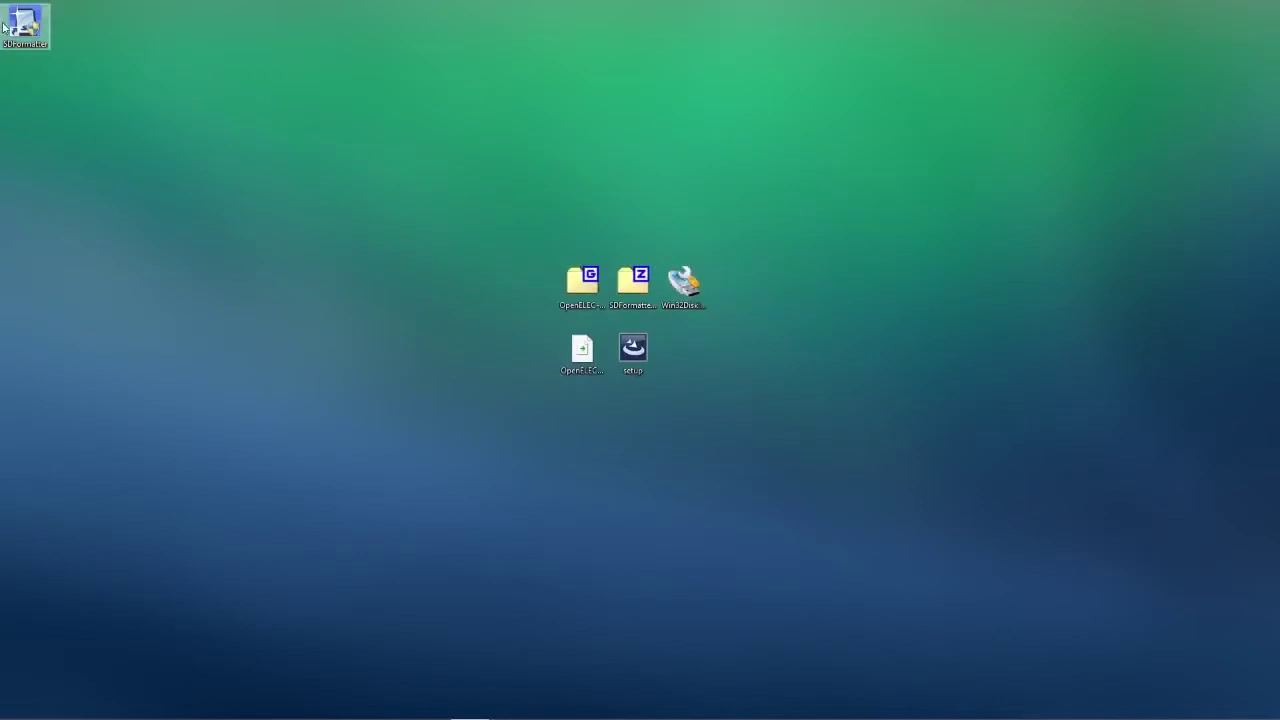
{"action": "left_click_drag", "start_coordinate": [5, 28], "coordinate": [630, 432]}
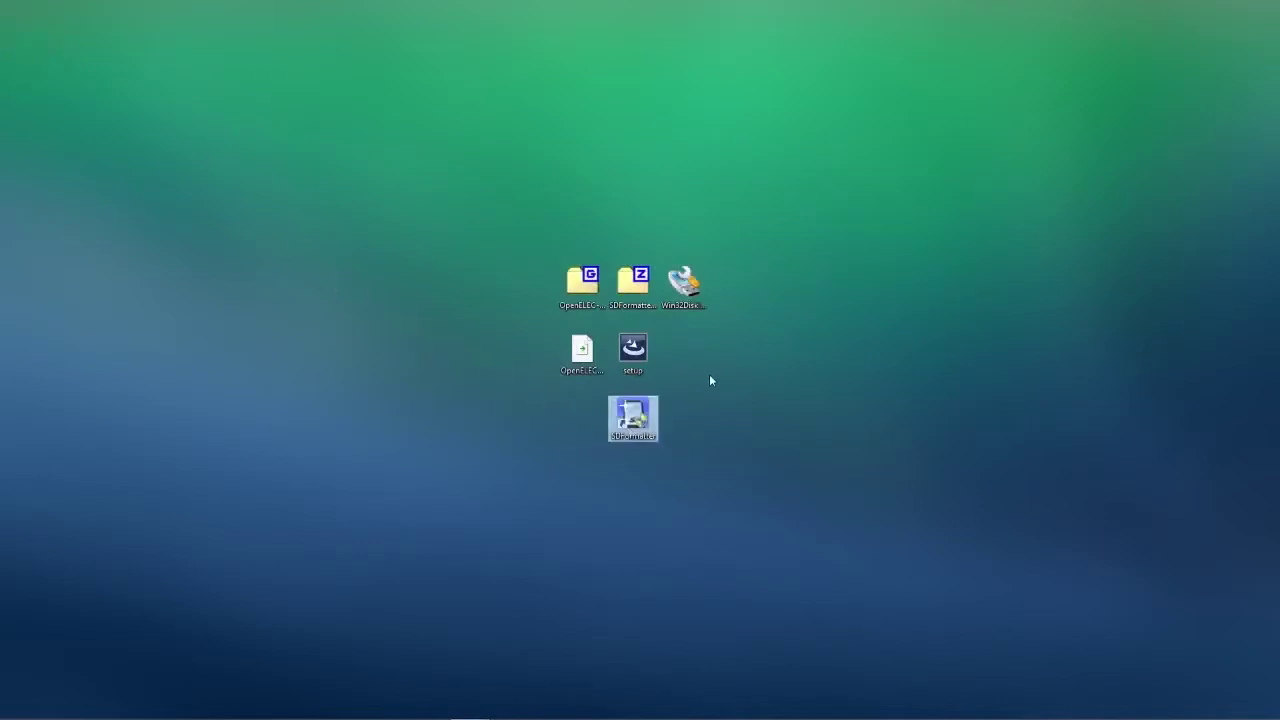
Install Win32DiskImager into C:\Program Files (x86)\ImageWriter with default folders, then dismiss the elevation error.
{"action": "double_click", "coordinate": [684, 283]}
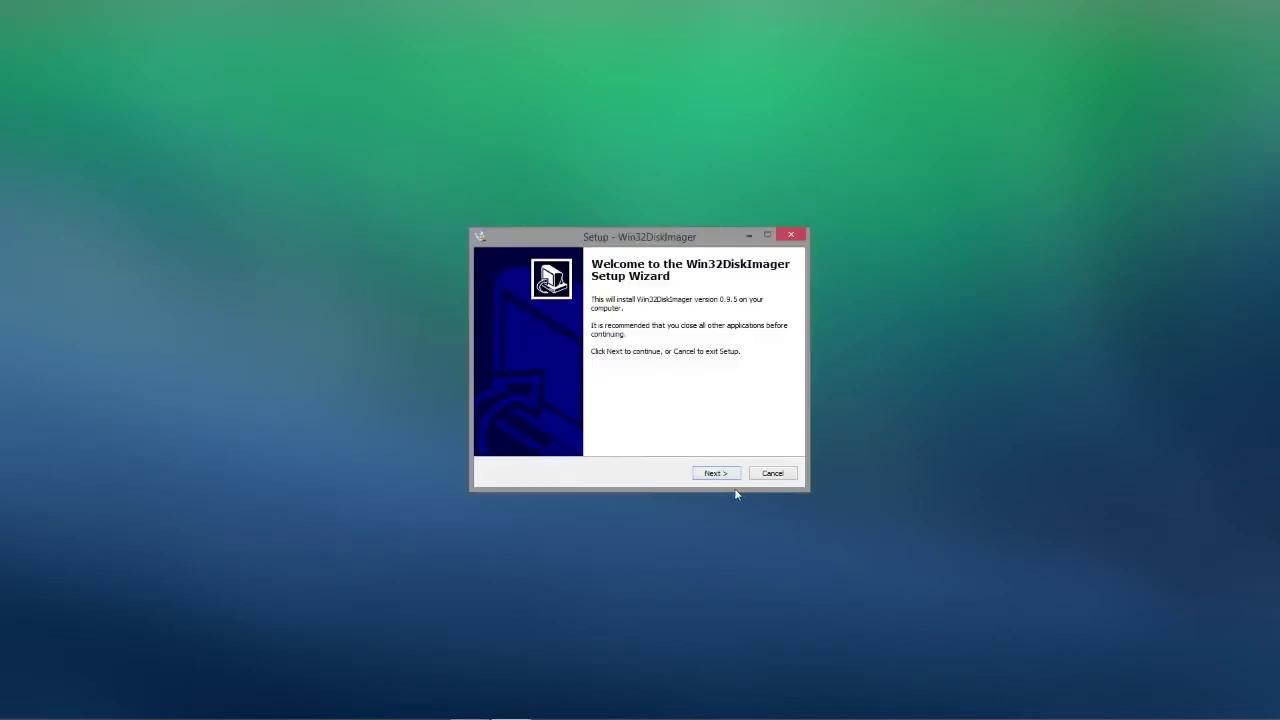
{"action": "left_click", "coordinate": [727, 474]}
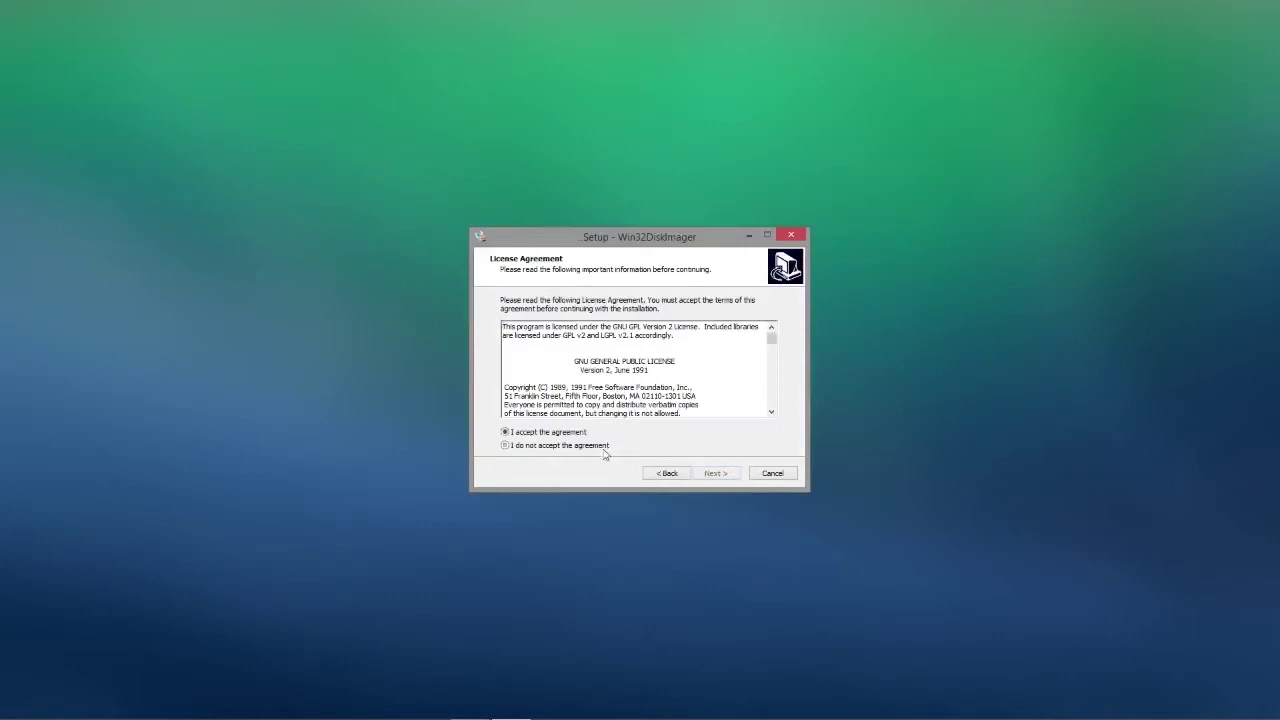
{"action": "left_click", "coordinate": [712, 475]}
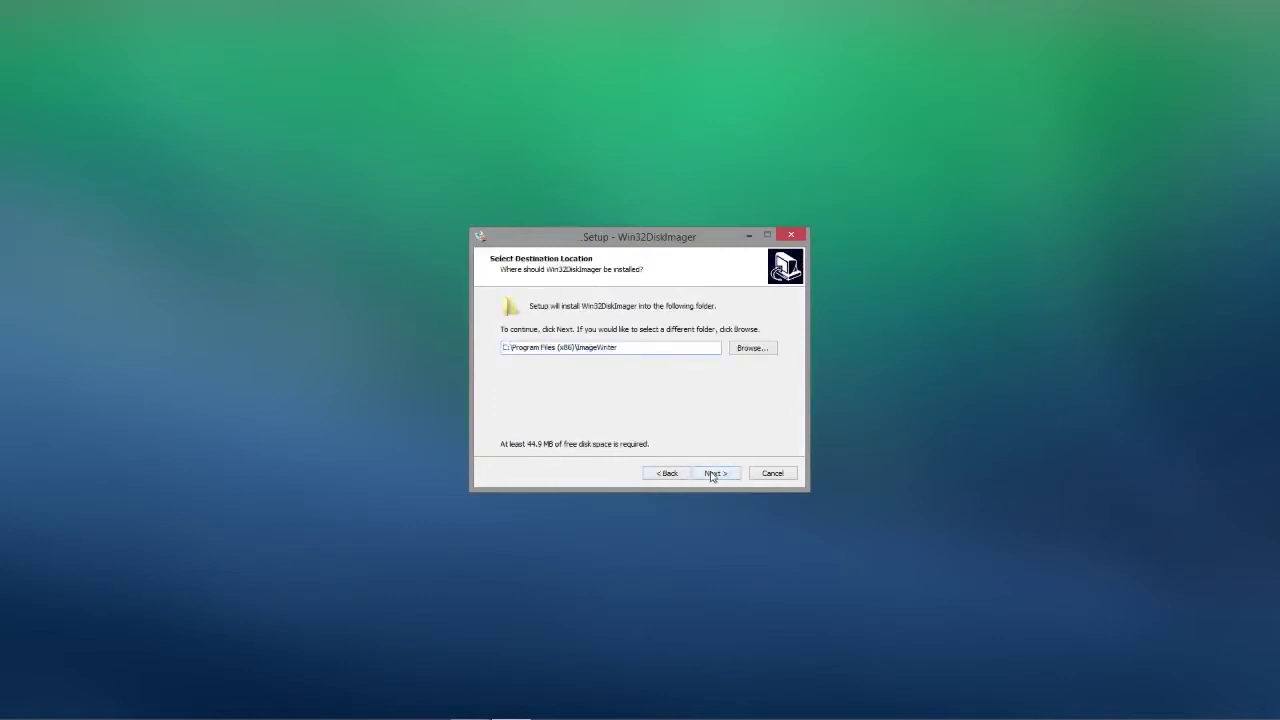
{"action": "left_click", "coordinate": [712, 475]}
{"action": "left_click", "coordinate": [712, 475]}
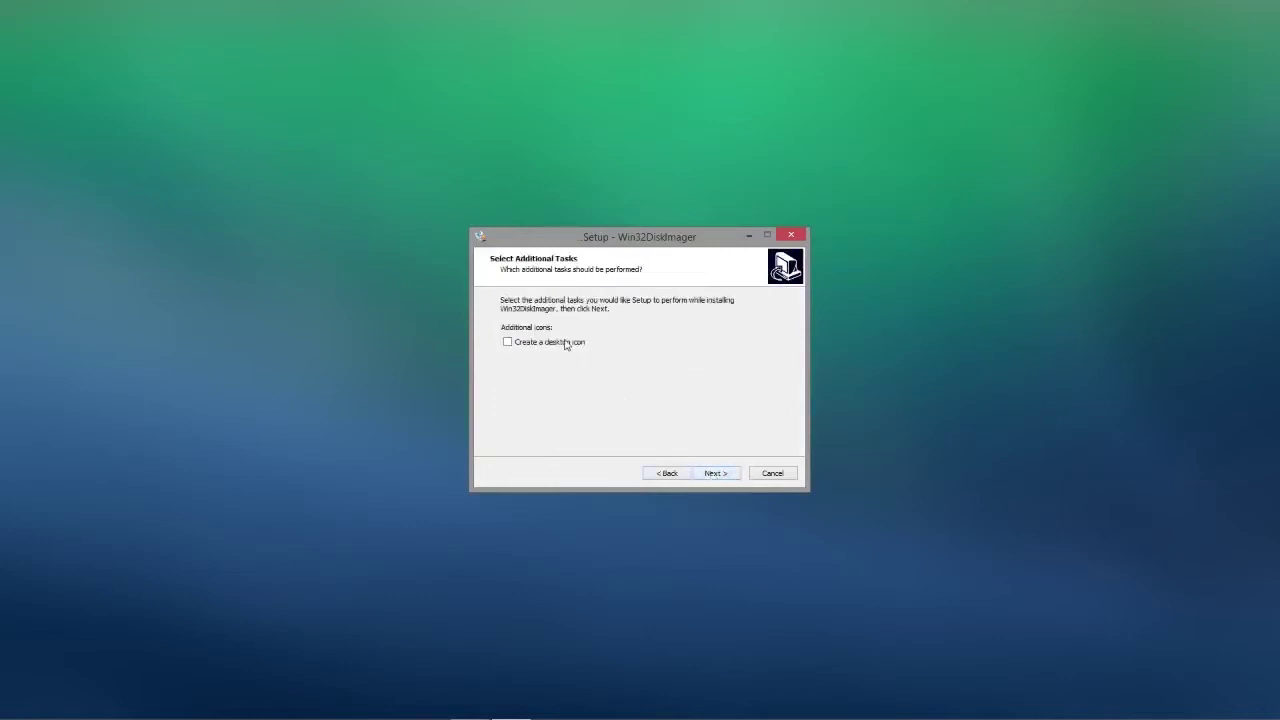
{"action": "left_click", "coordinate": [712, 476]}
{"action": "left_click", "coordinate": [715, 476]}
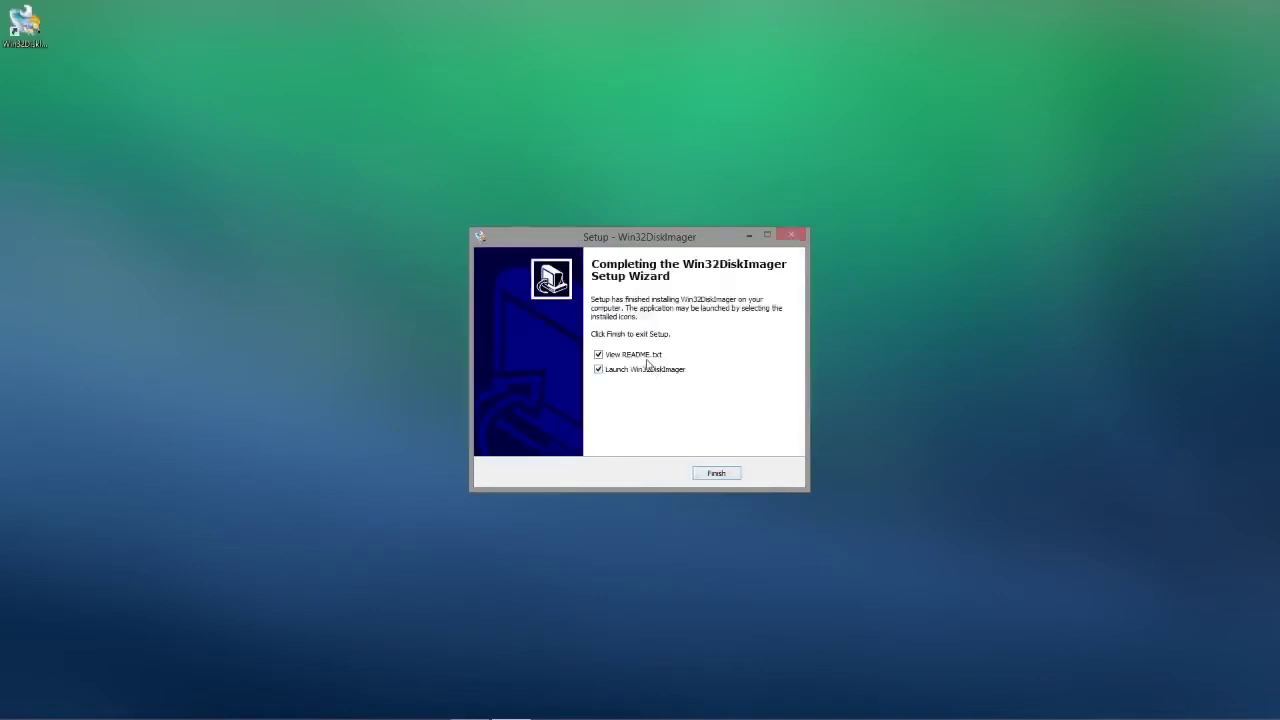
{"action": "left_click", "coordinate": [706, 470]}
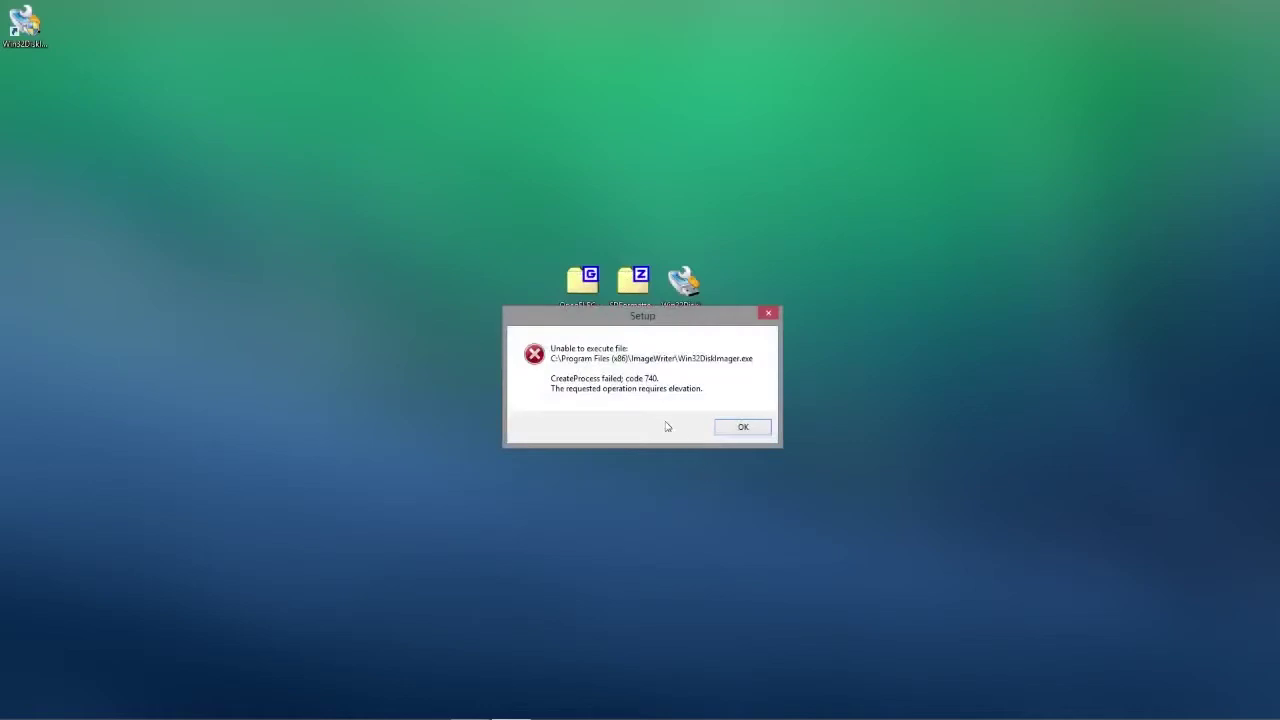
{"action": "left_click", "coordinate": [740, 427]}
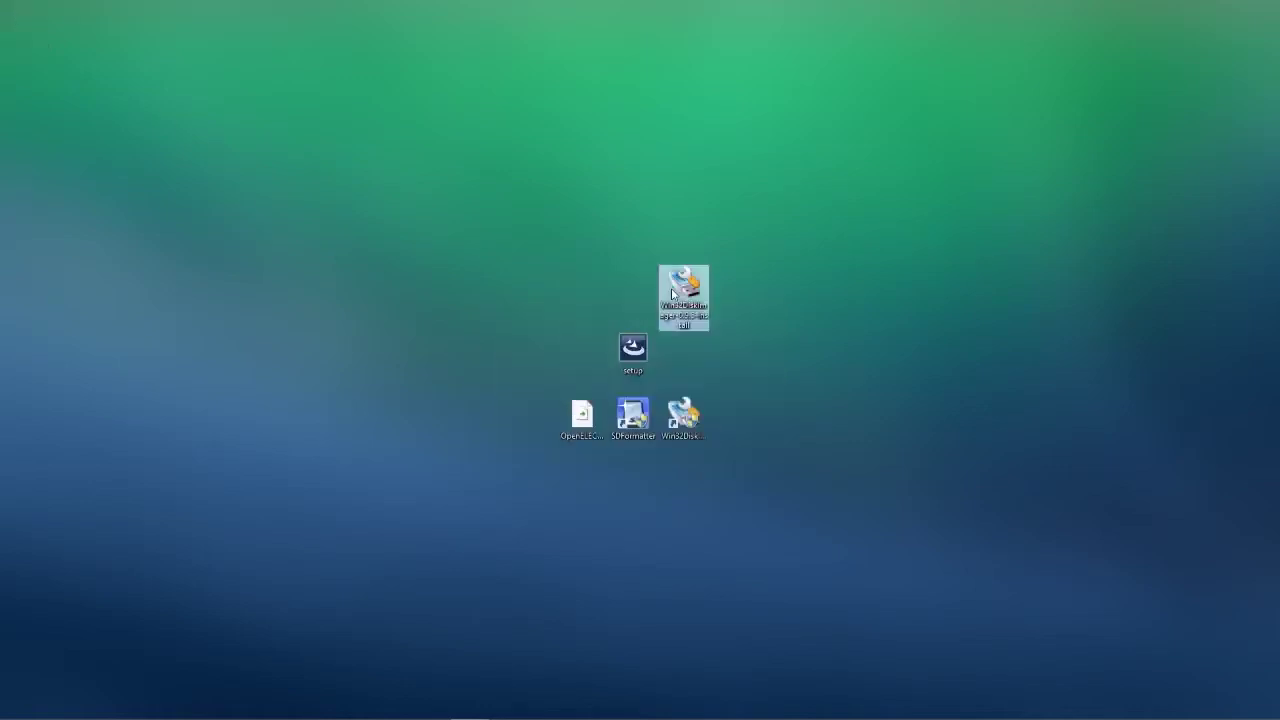
Delete the leftover setup file and move the three remaining desktop icons up together.
{"action": "left_click", "coordinate": [632, 350]}
{"action": "key", "text": "Delete"}
{"action": "left_click_drag", "start_coordinate": [734, 446], "coordinate": [582, 290]}
{"action": "left_click", "coordinate": [586, 411]}
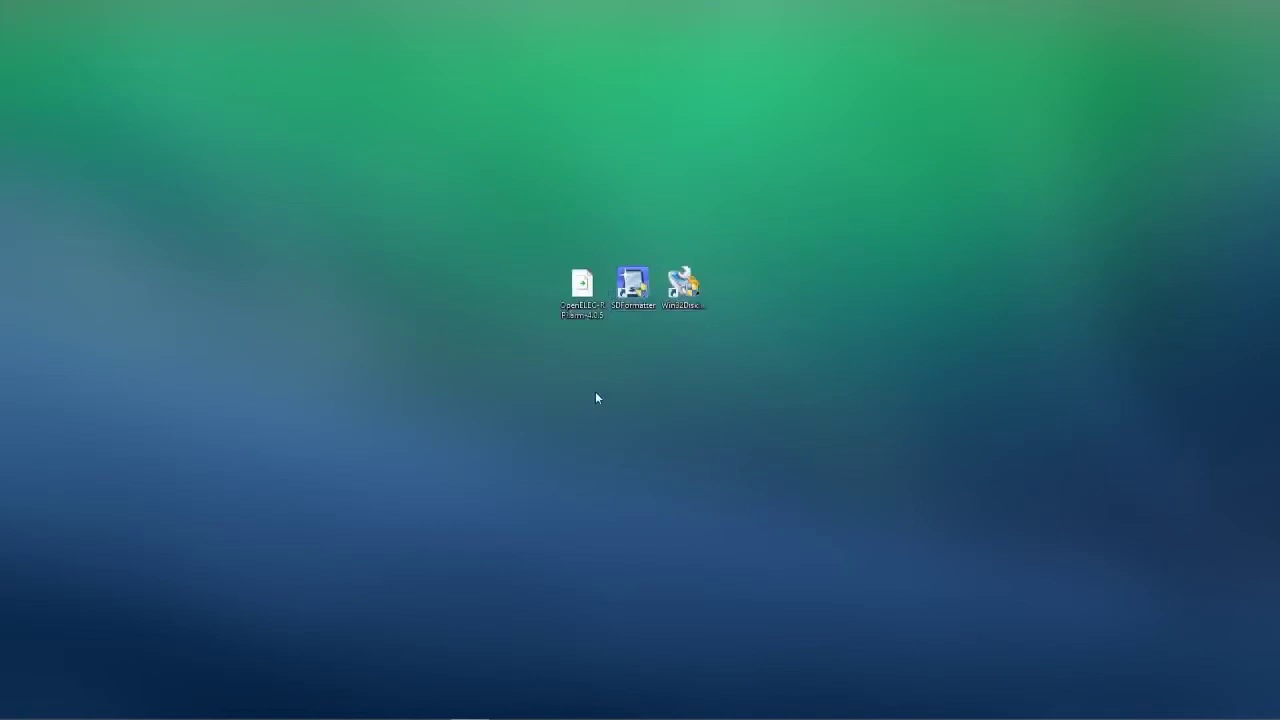
Format the SD card in drive G: as FAT32 with SDFormatter, then exit.
{"action": "double_click", "coordinate": [632, 285]}
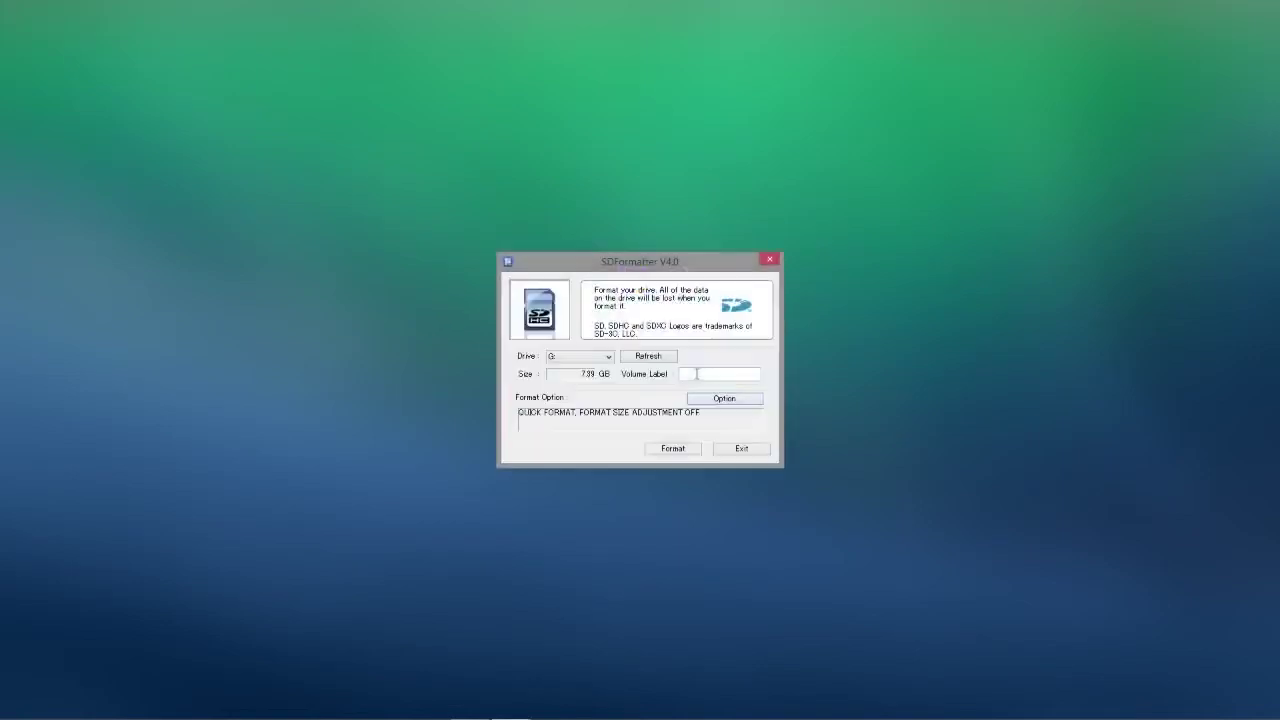
{"action": "left_click", "coordinate": [594, 358]}
{"action": "left_click", "coordinate": [592, 365]}
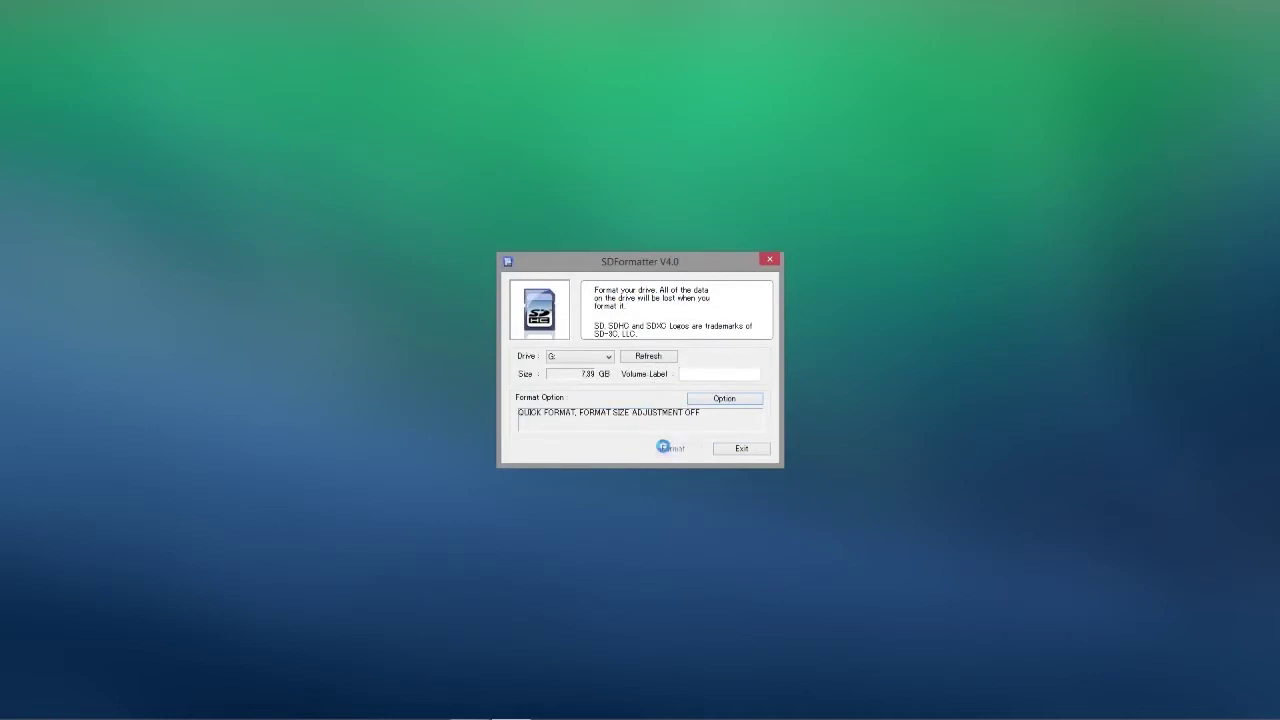
{"action": "left_click", "coordinate": [660, 396]}
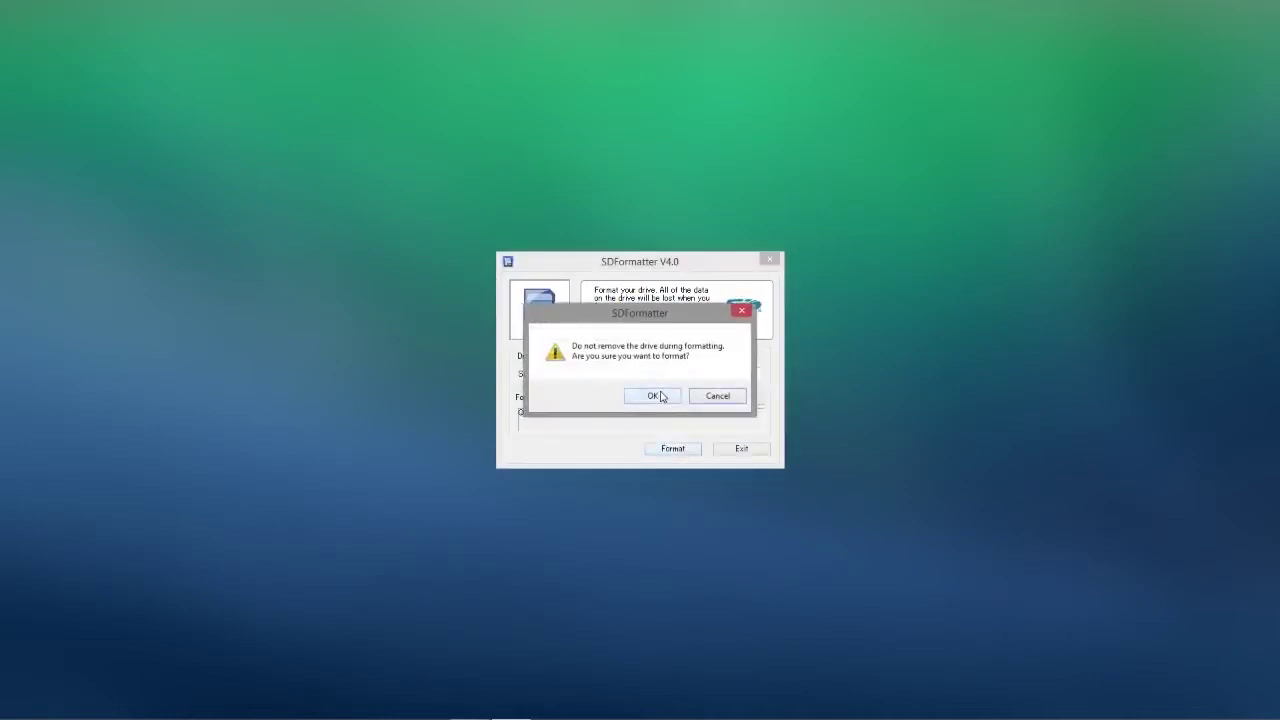
{"action": "left_click", "coordinate": [660, 396]}
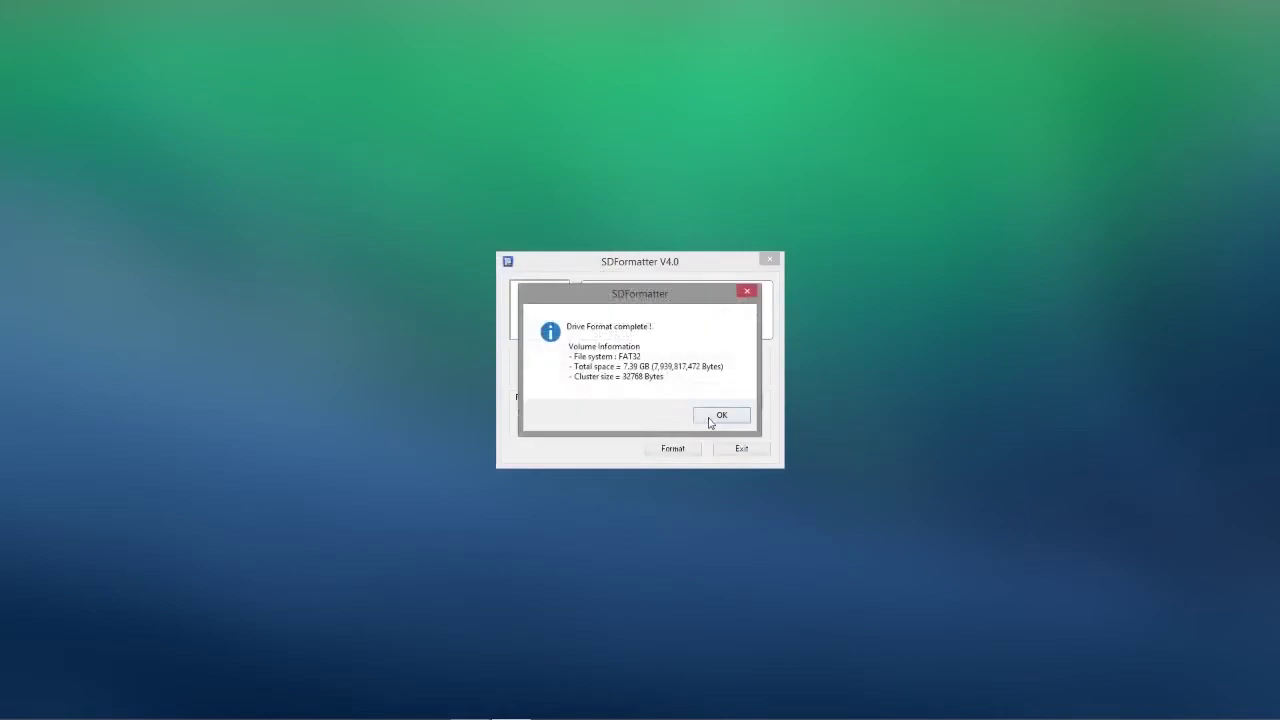
{"action": "left_click", "coordinate": [718, 416]}
{"action": "left_click", "coordinate": [741, 449]}
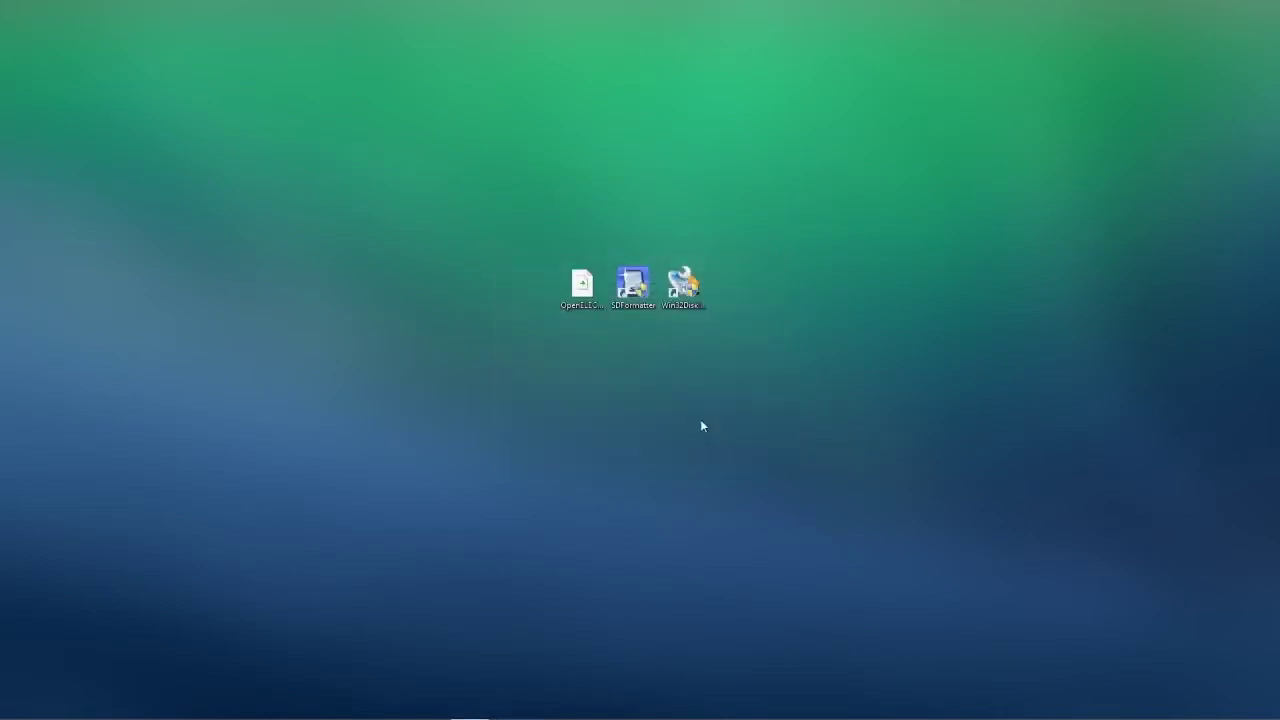
Write OpenELEC-RPi.arm-4.0.5.img to device G: and confirm the successful write.
{"action": "double_click", "coordinate": [670, 289]}
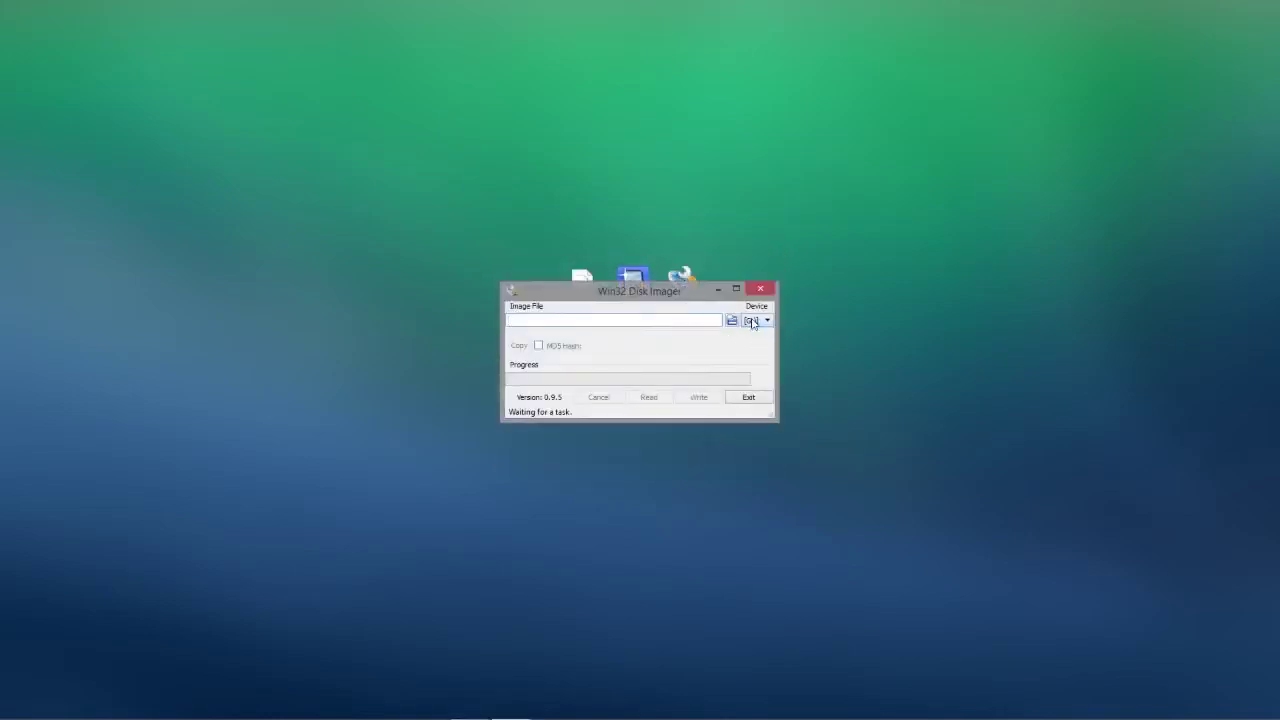
{"action": "left_click", "coordinate": [732, 320]}
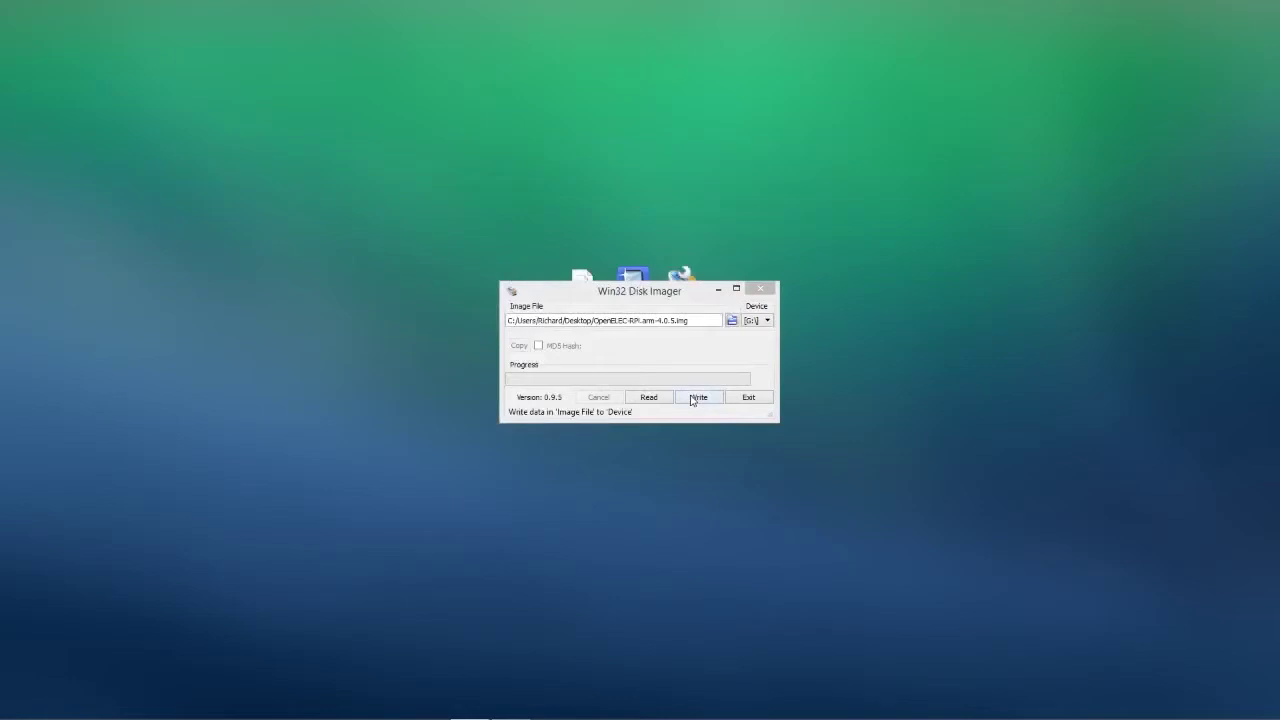
{"action": "left_click", "coordinate": [689, 398]}
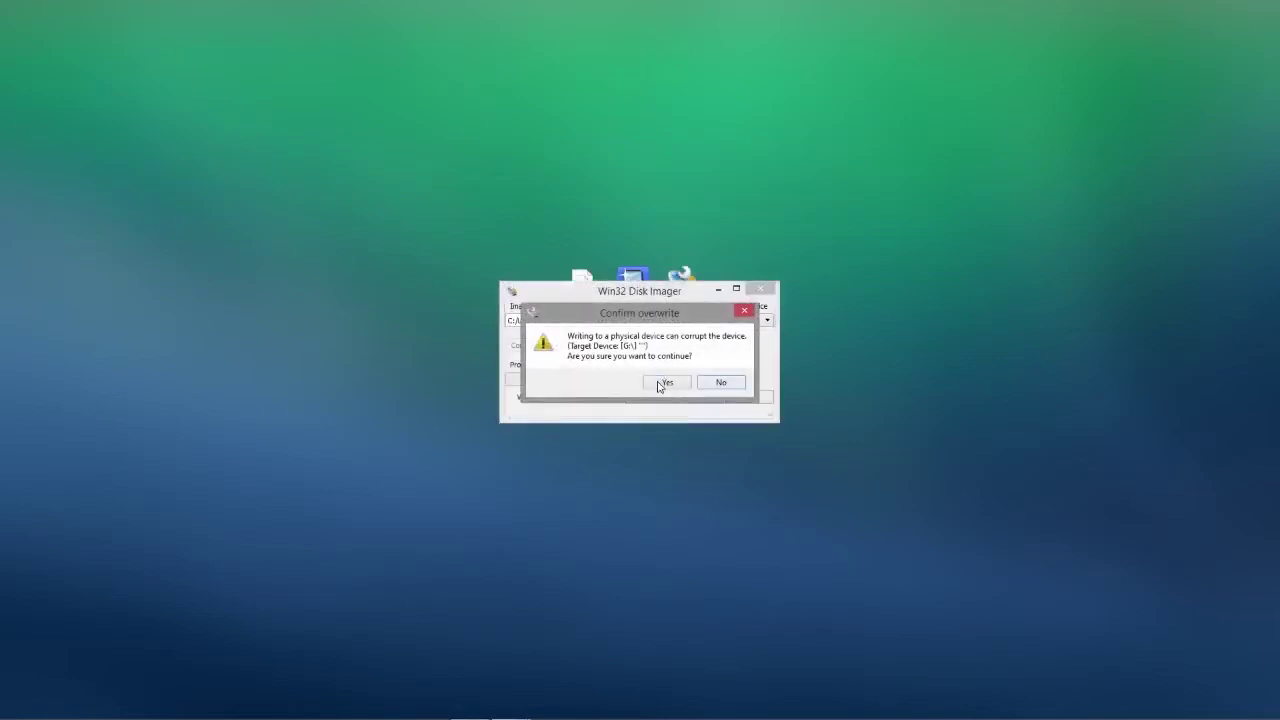
{"action": "left_click", "coordinate": [664, 384]}
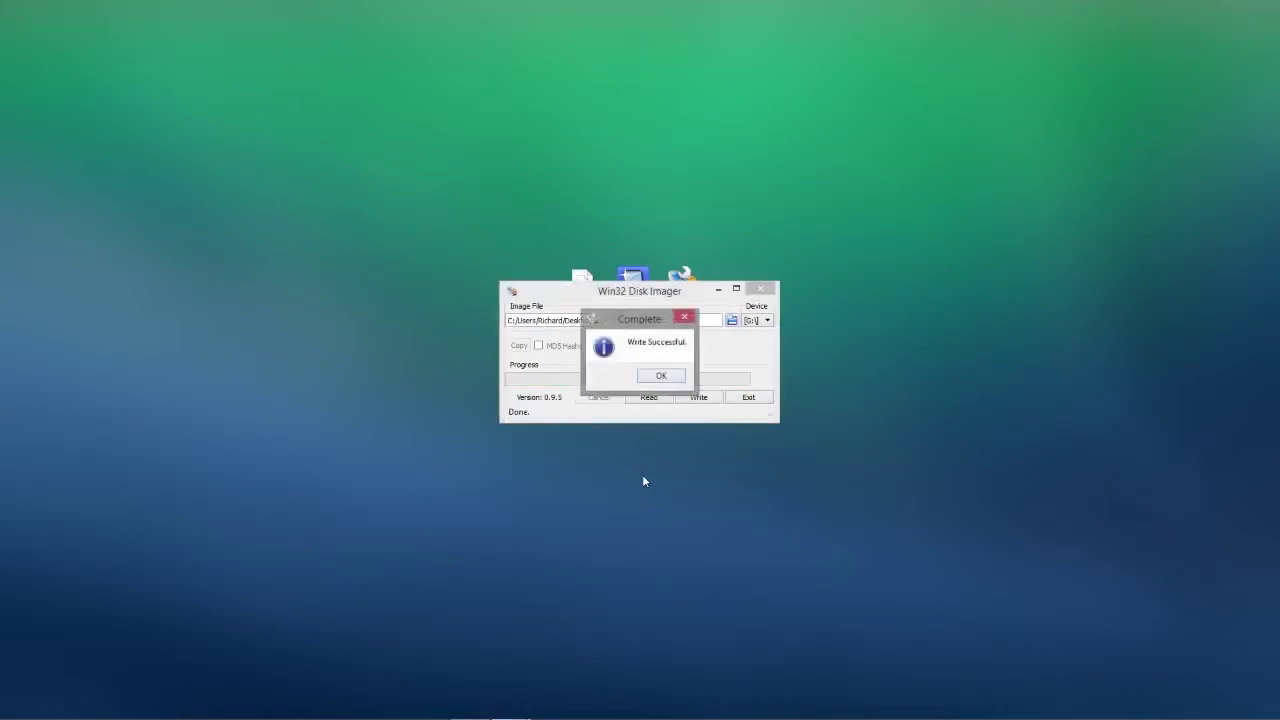
{"action": "left_click", "coordinate": [662, 375]}
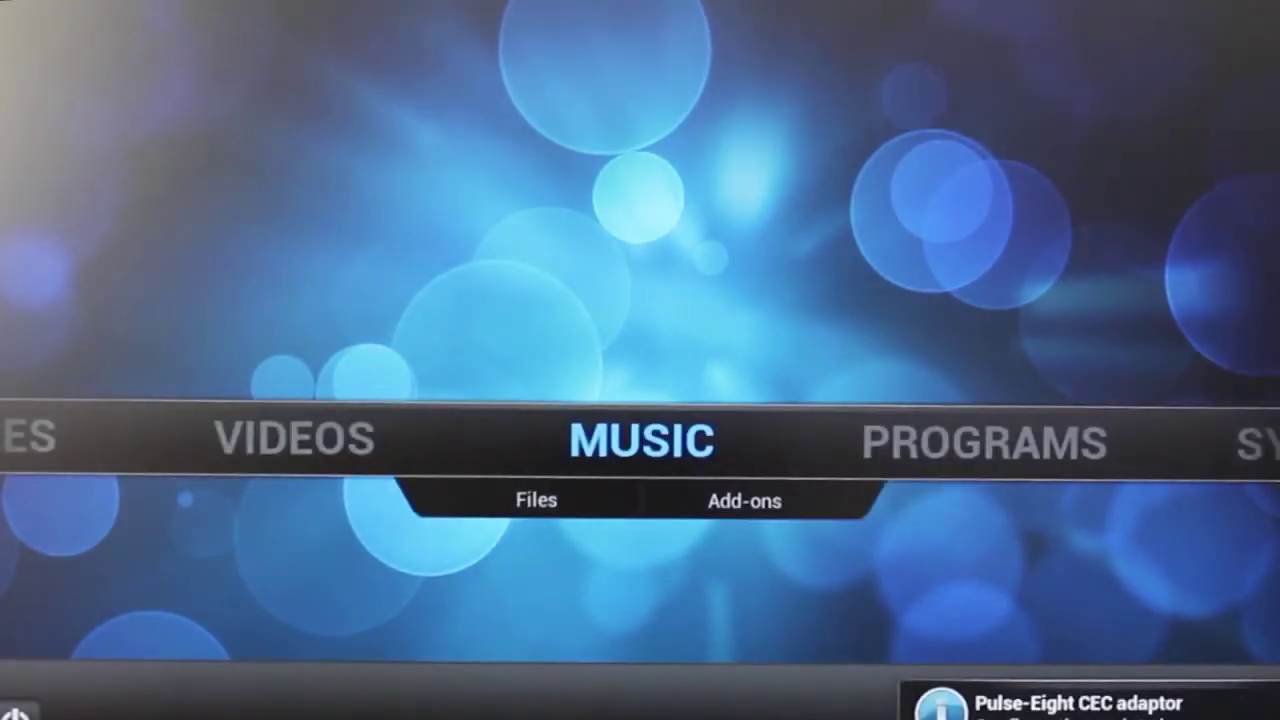
Browse the XBMC home menu right to PROGRAMS and SYSTEM, then back toward PICTURES.
{"action": "key", "text": "Right"}
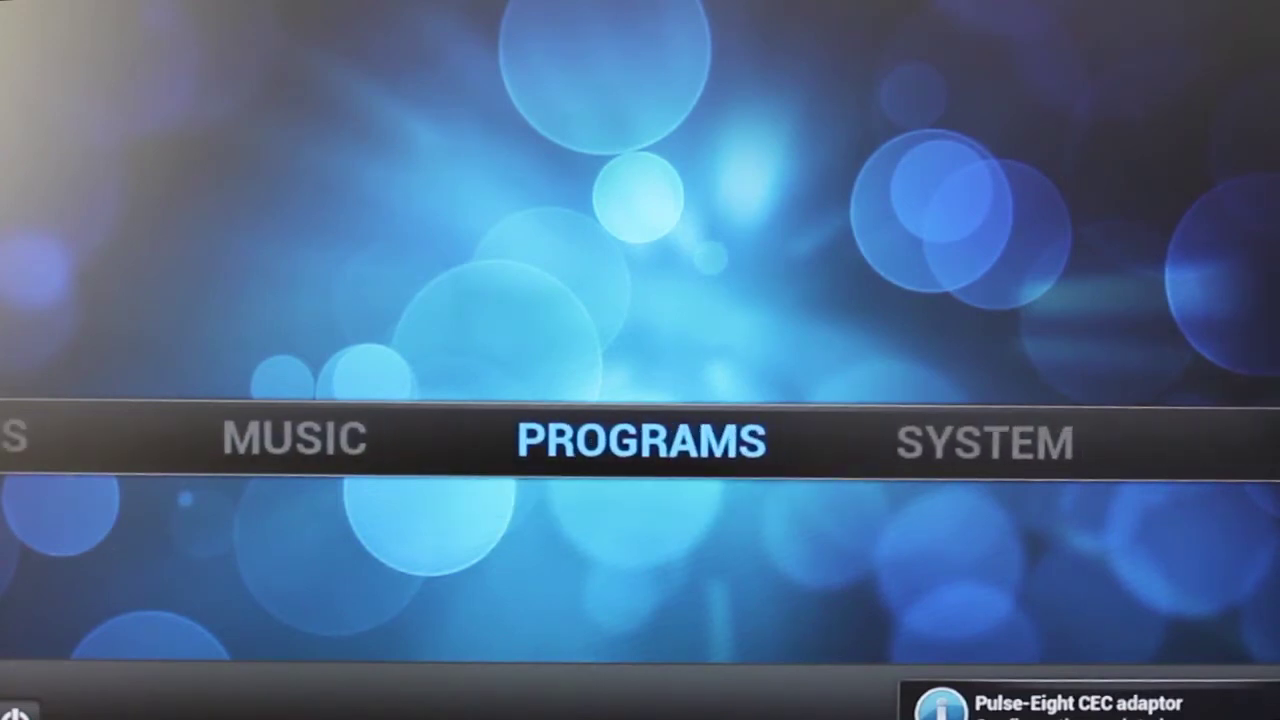
{"action": "key", "text": "Right"}
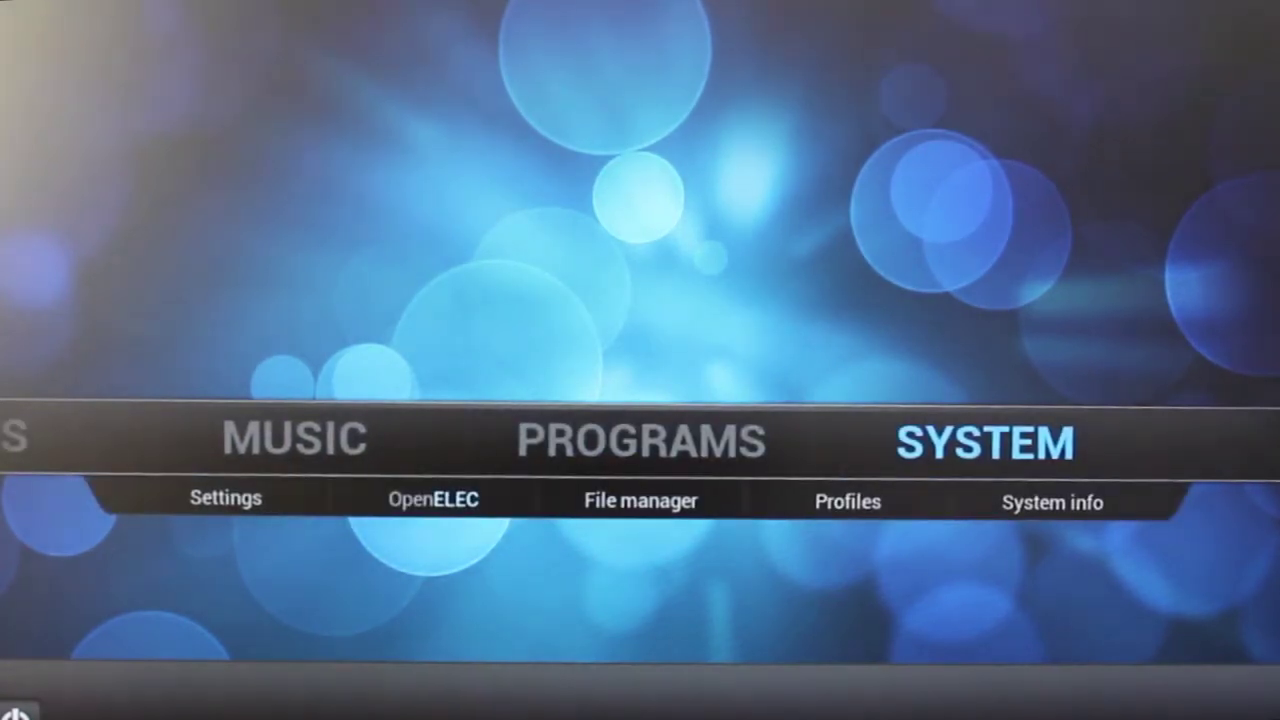
{"action": "key", "text": "Left"}
{"action": "key", "text": "Left"}
{"action": "key", "text": "Left"}
{"action": "key", "text": "Left"}
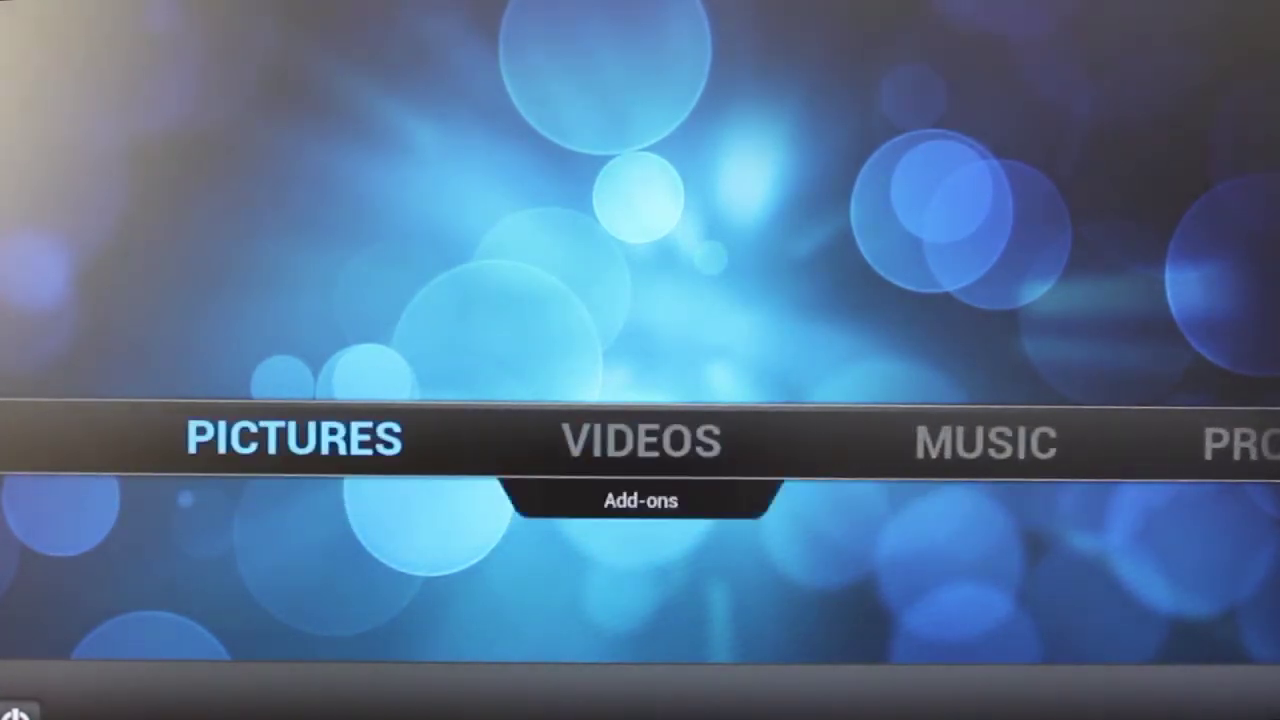